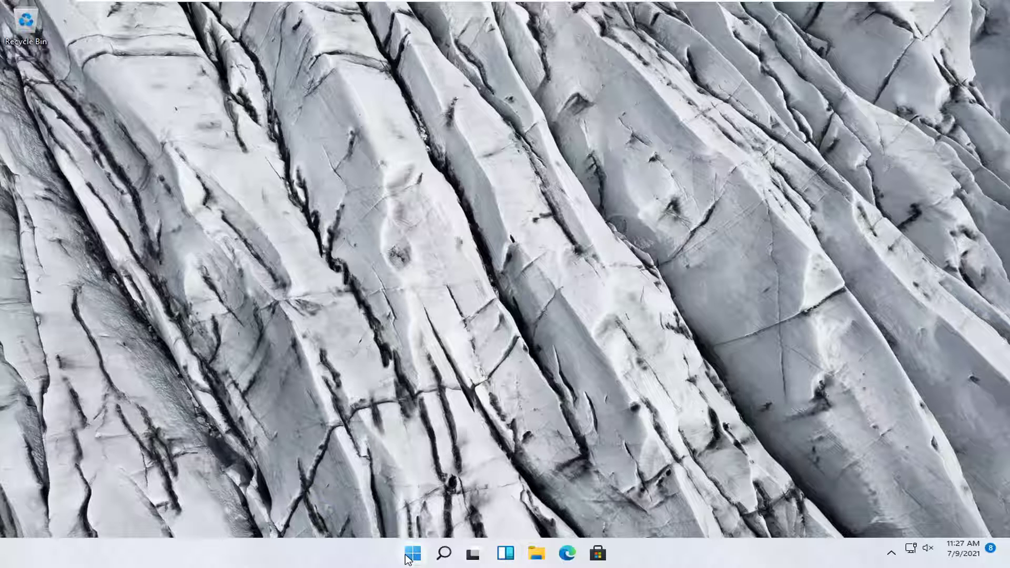
- Open Settings from the Win+X menu and go to System > Troubleshoot
right_click(409, 557)
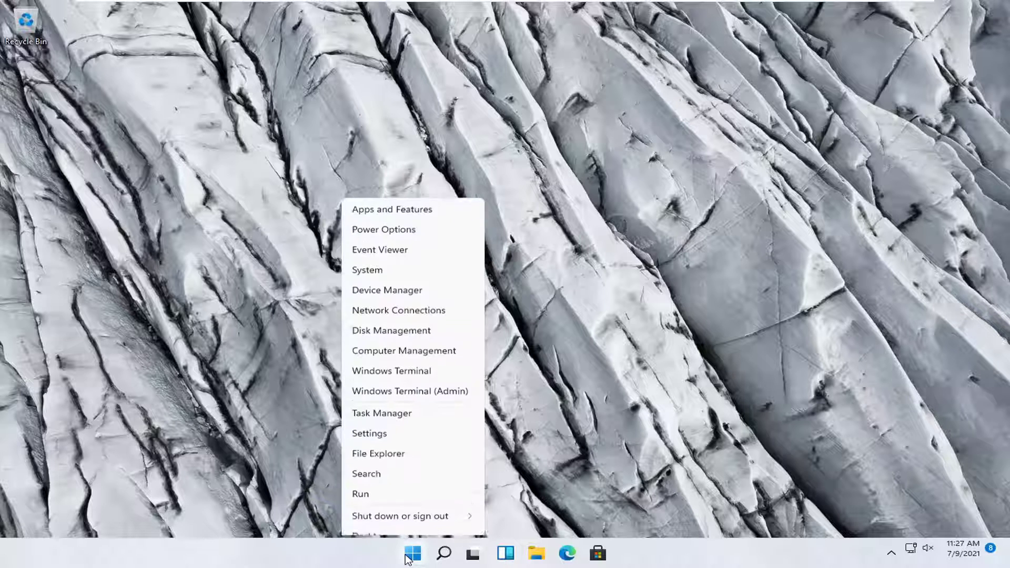
click(388, 423)
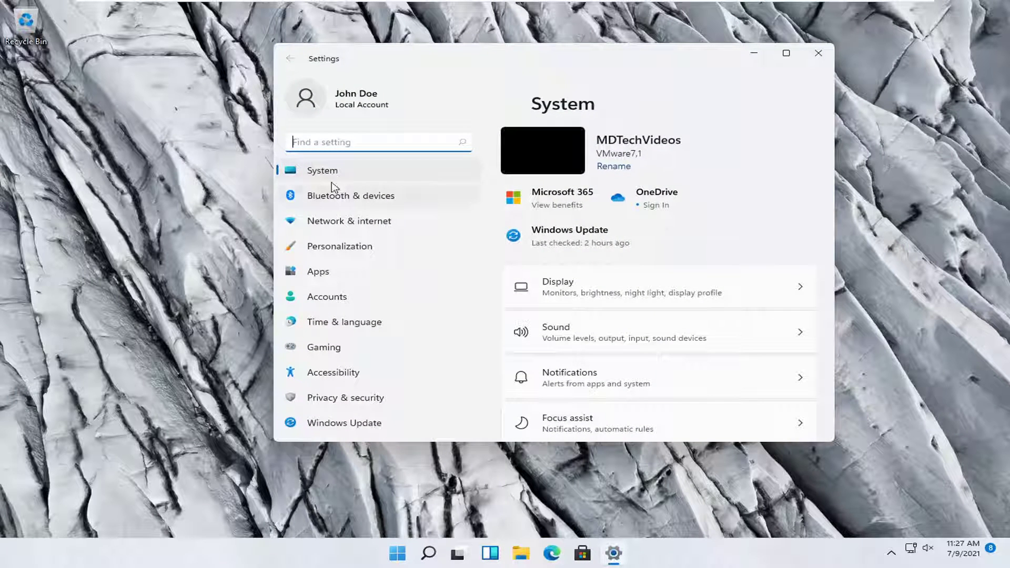
click(320, 173)
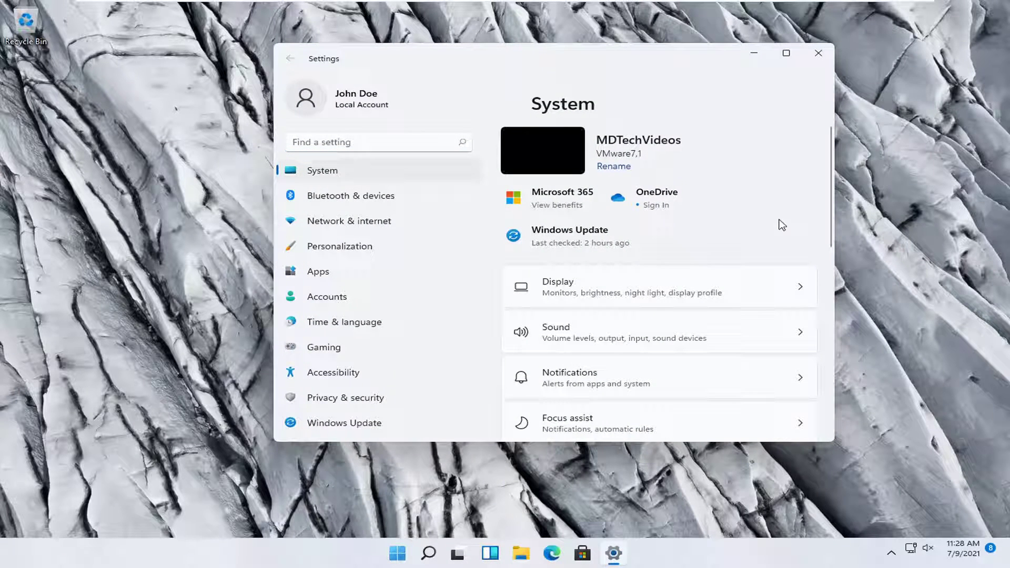
scroll(676, 287, down, 3)
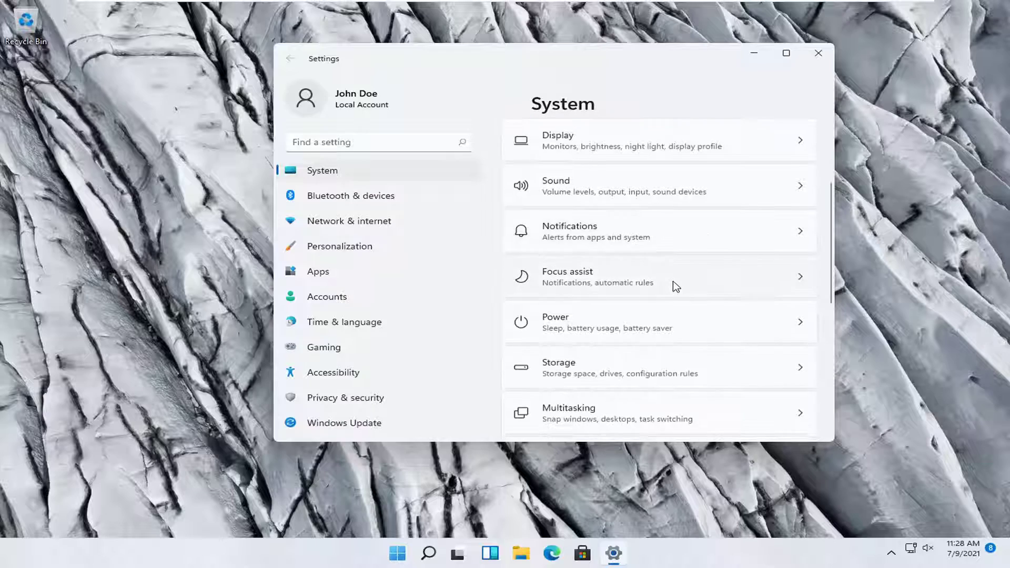
scroll(674, 285, down, 5)
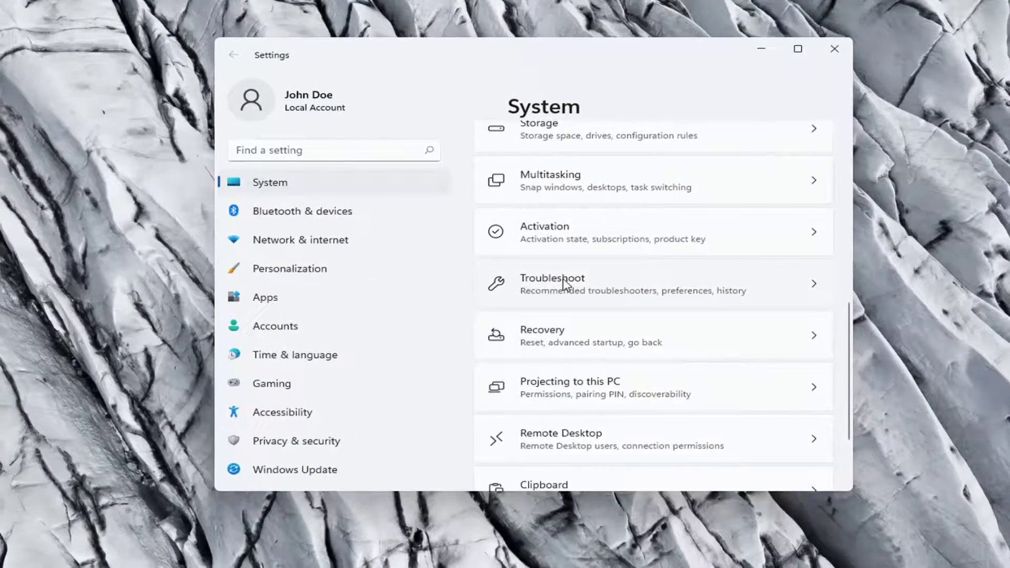
click(564, 284)
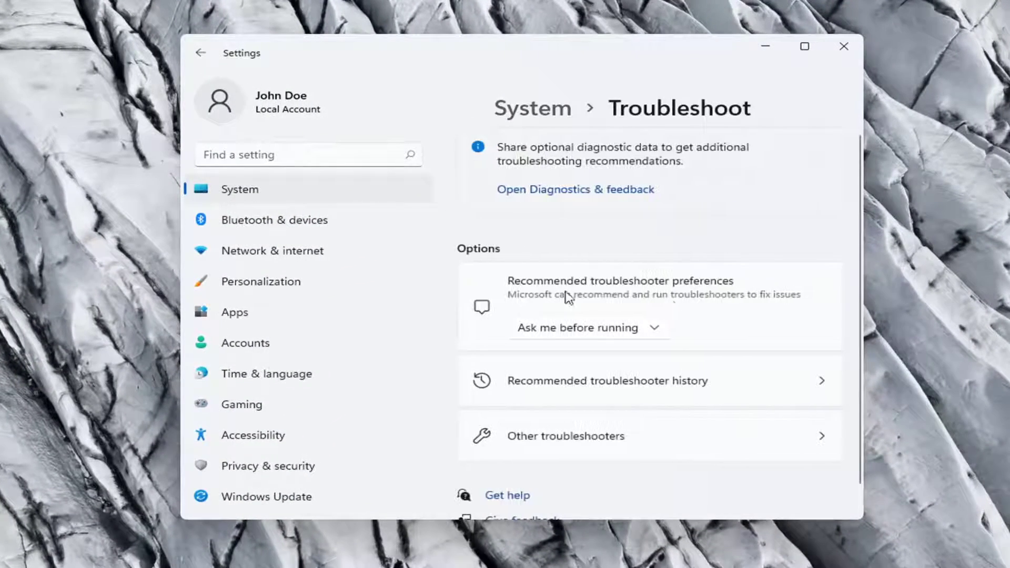
scroll(657, 273, down, 1)
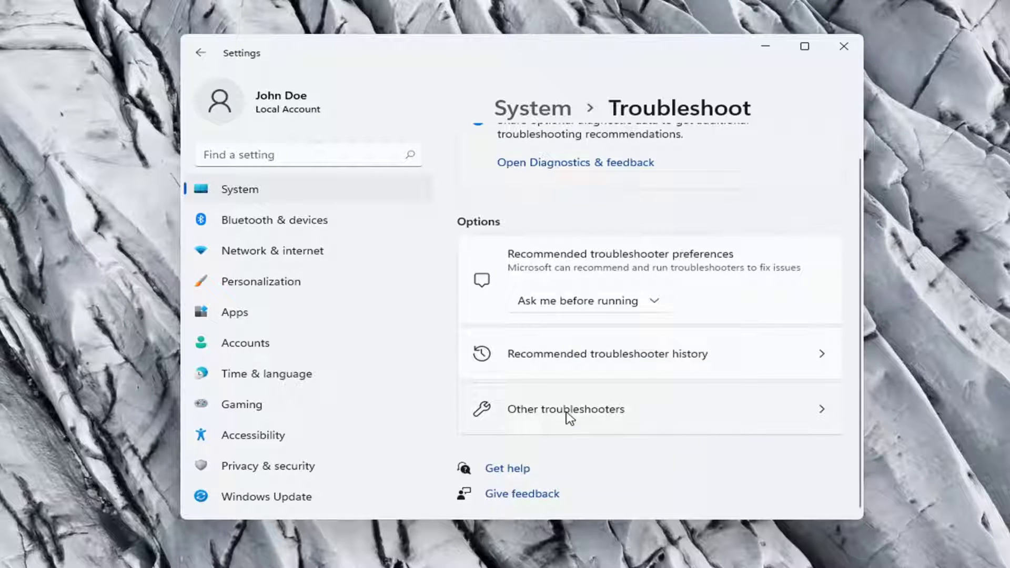
- Run the Network Adapter troubleshooter from Other troubleshooters and close its 'couldn't identify the problem' report
click(597, 416)
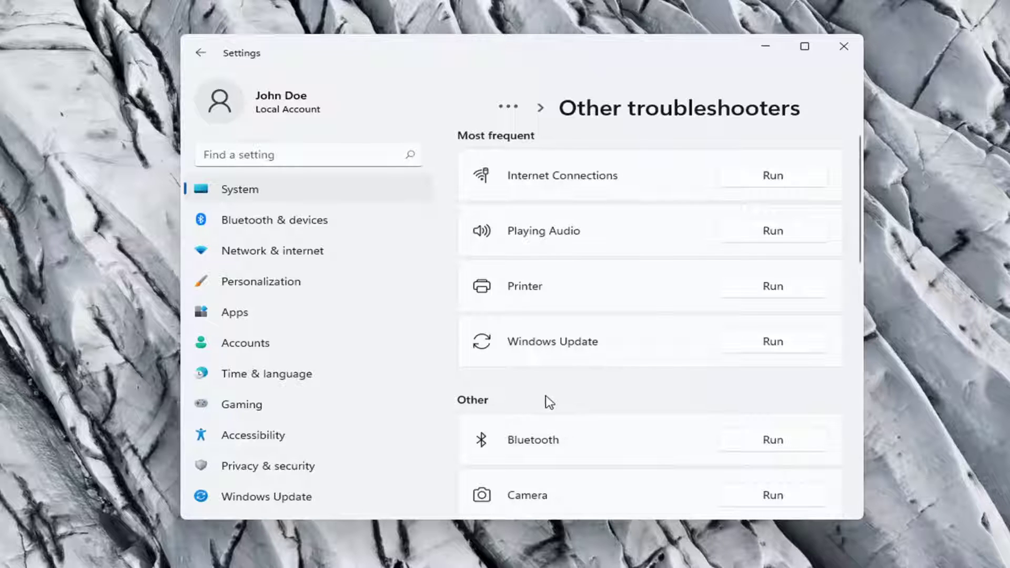
scroll(547, 401, down, 5)
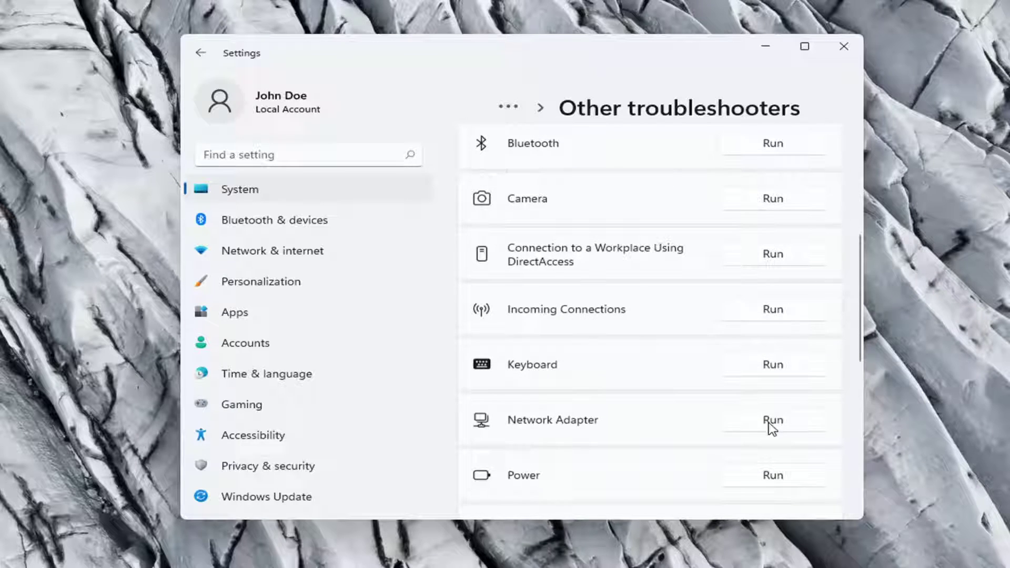
click(775, 422)
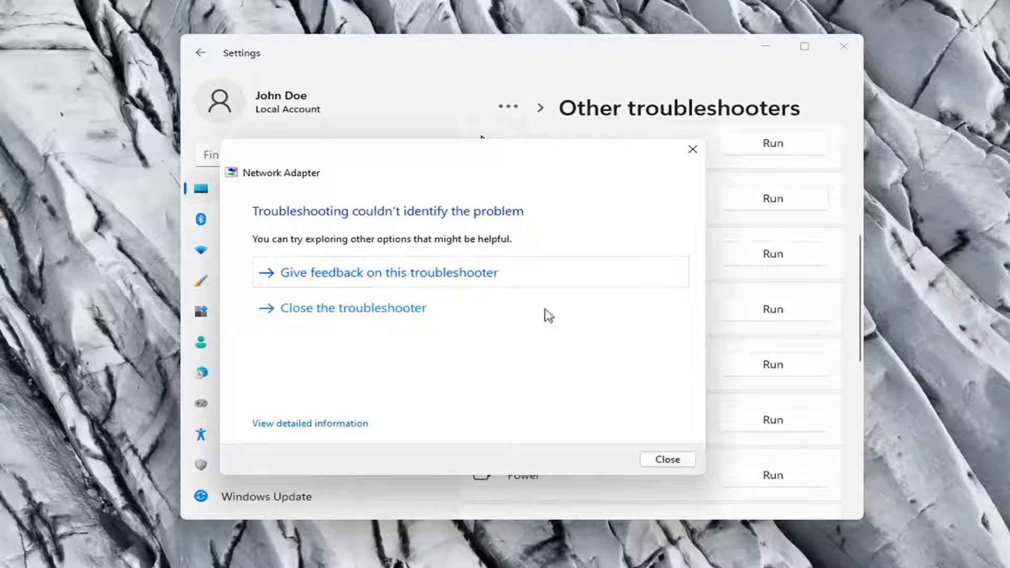
click(663, 463)
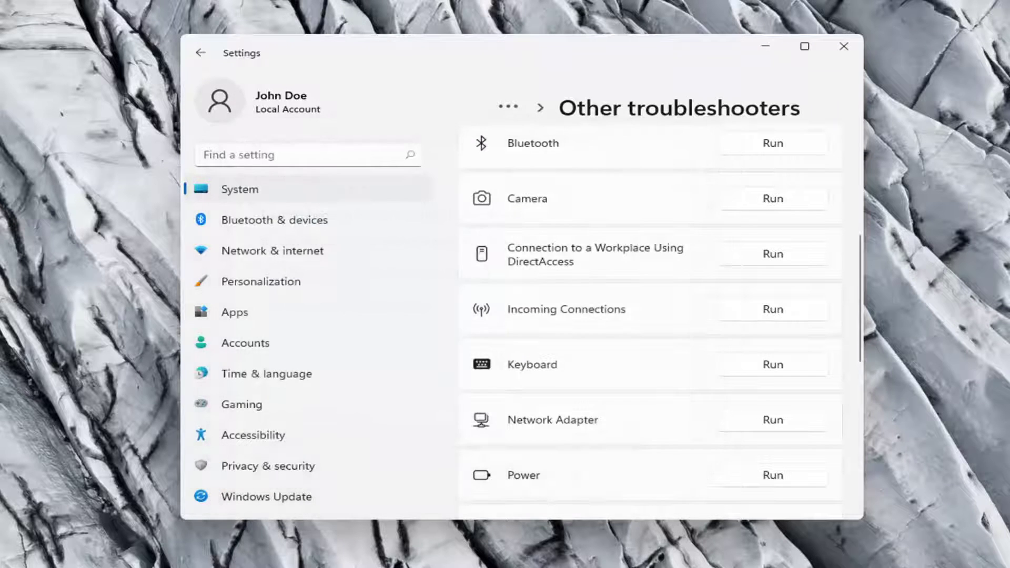
- Close Settings and launch Command Prompt as administrator from a 'cmd' search, approving the UAC prompt
click(842, 50)
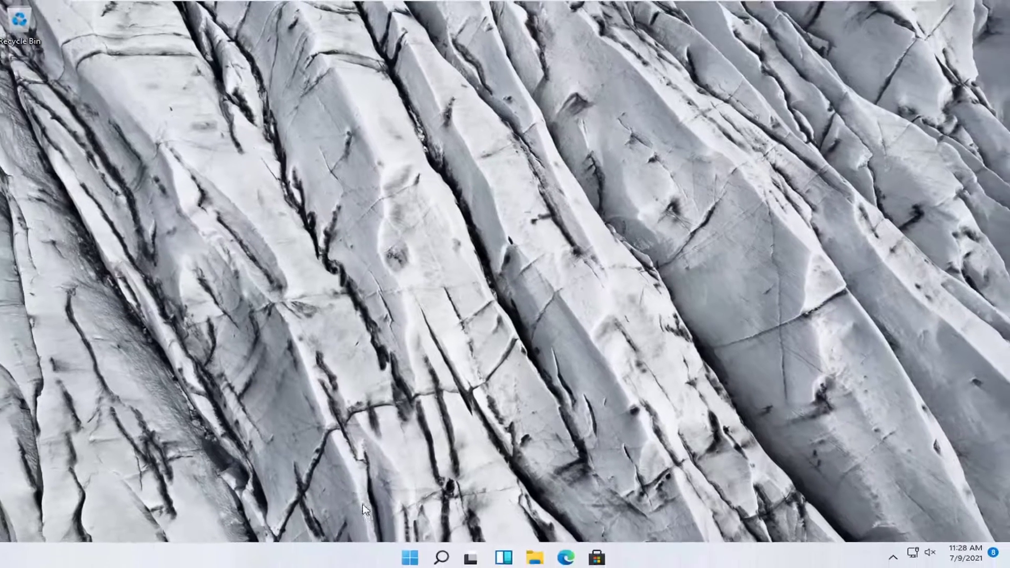
click(441, 557)
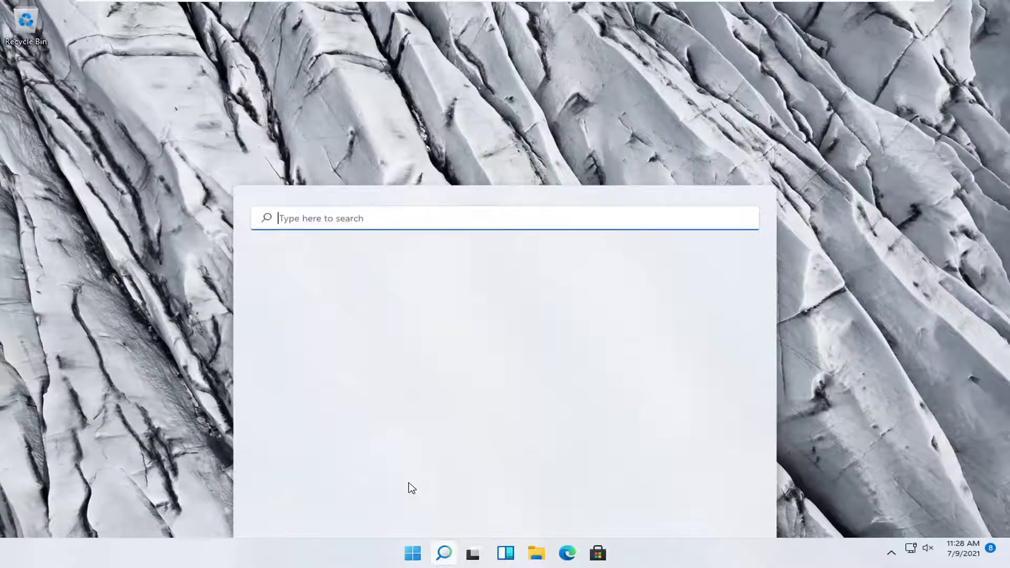
text(cmd)
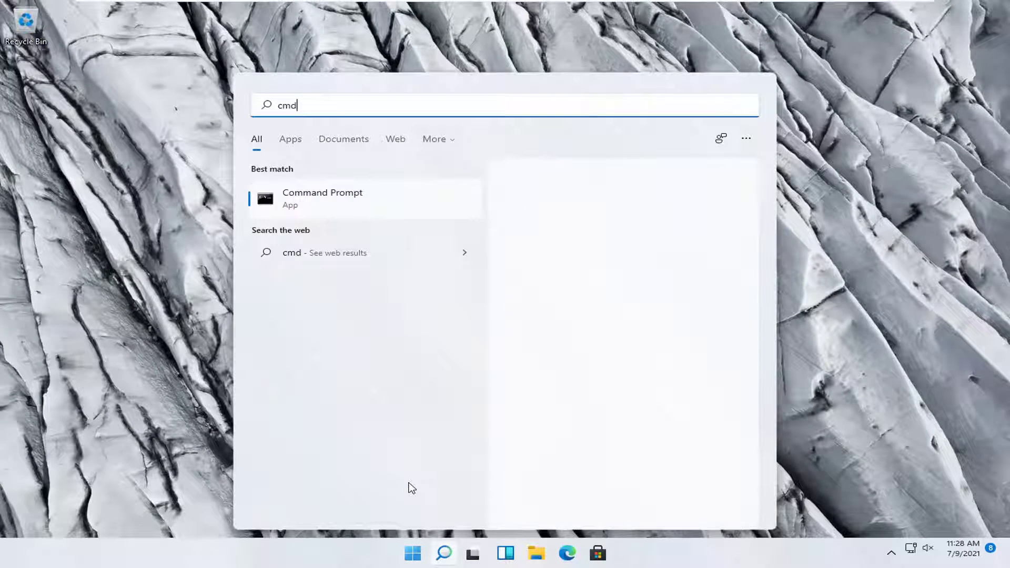
right_click(318, 208)
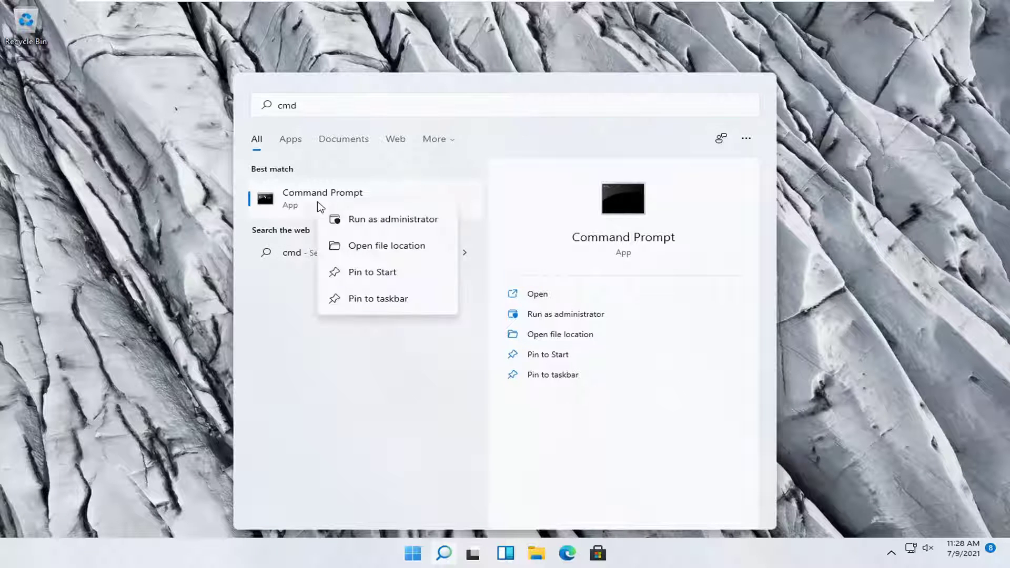
click(367, 220)
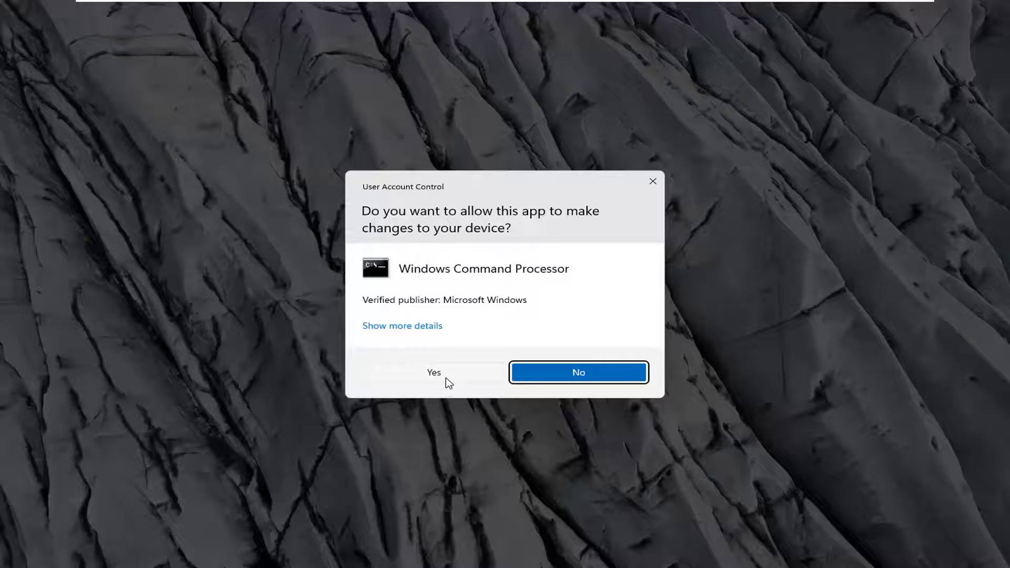
click(445, 371)
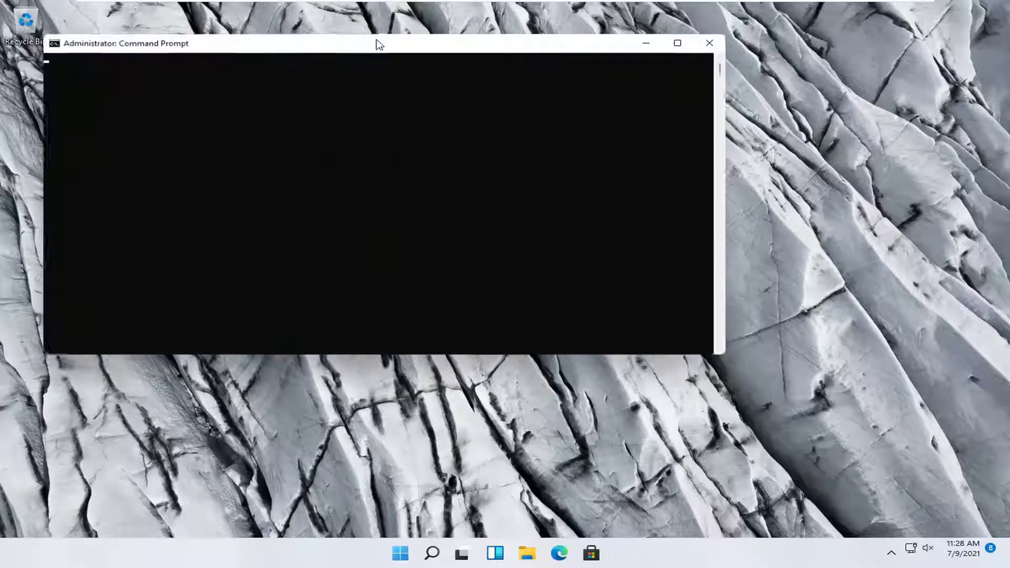
- Flush the DNS resolver cache with ipconfig /flushdns
drag(385, 49, 512, 84)
text(ipco)
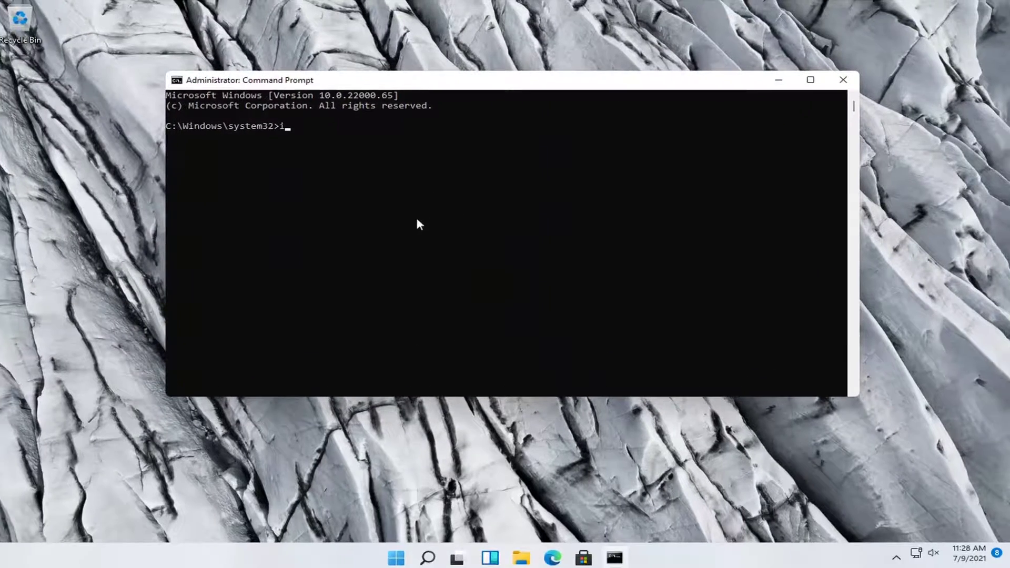
text(nfig /)
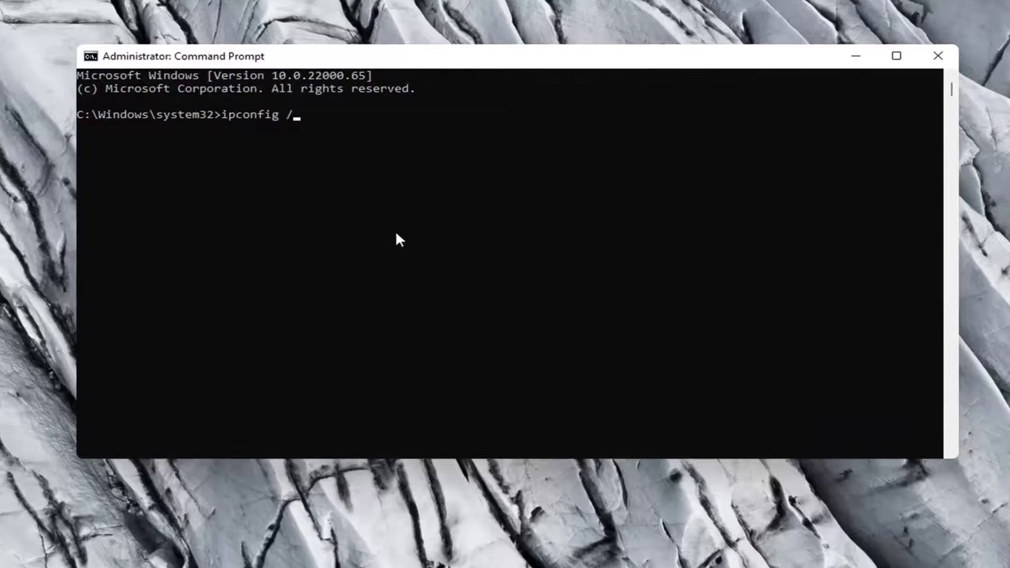
text(flushdns)
key(Return)
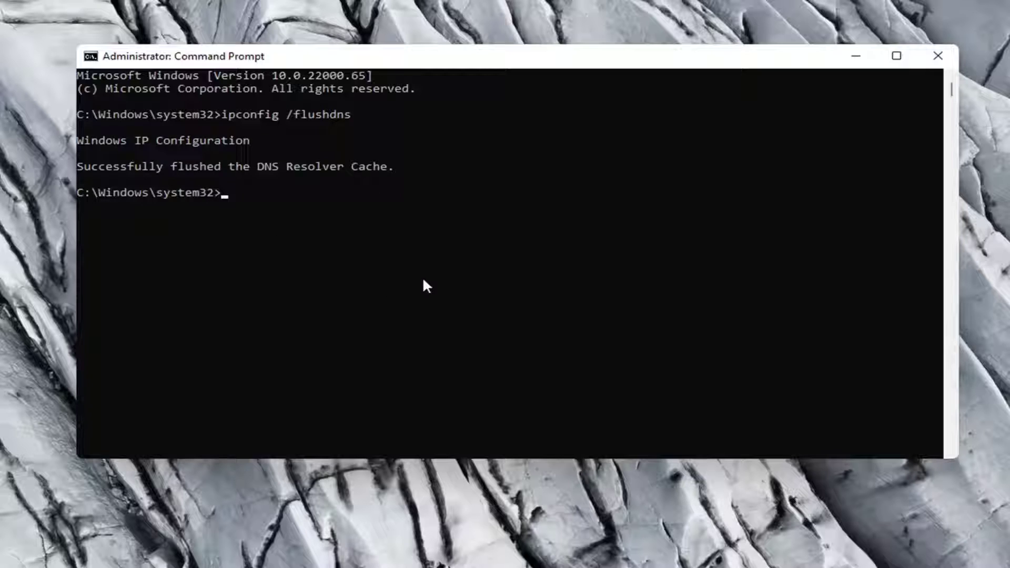
- Reset the Winsock catalog with netsh winsock reset and close Command Prompt
text(netsh winsock reset)
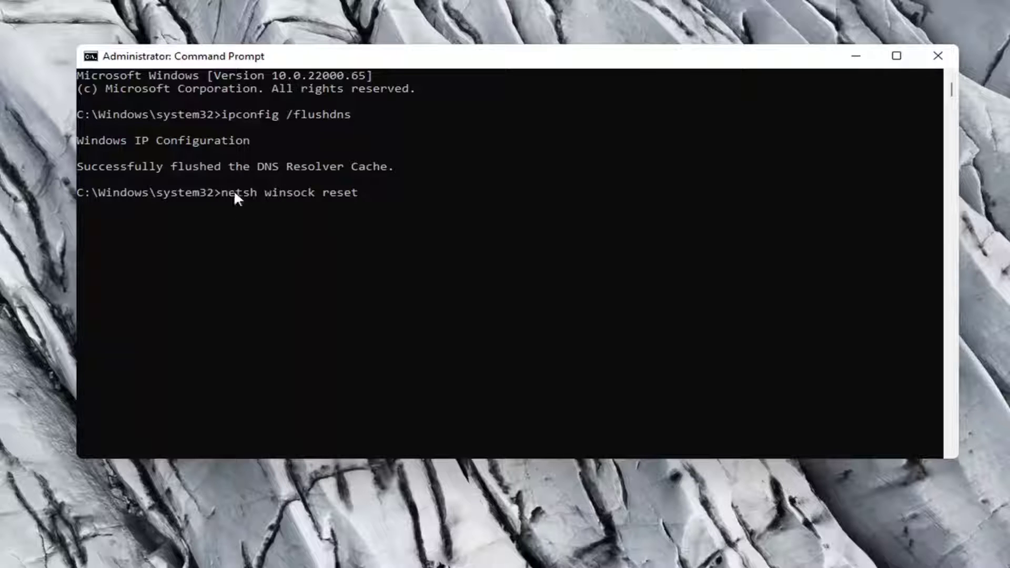
key(Return)
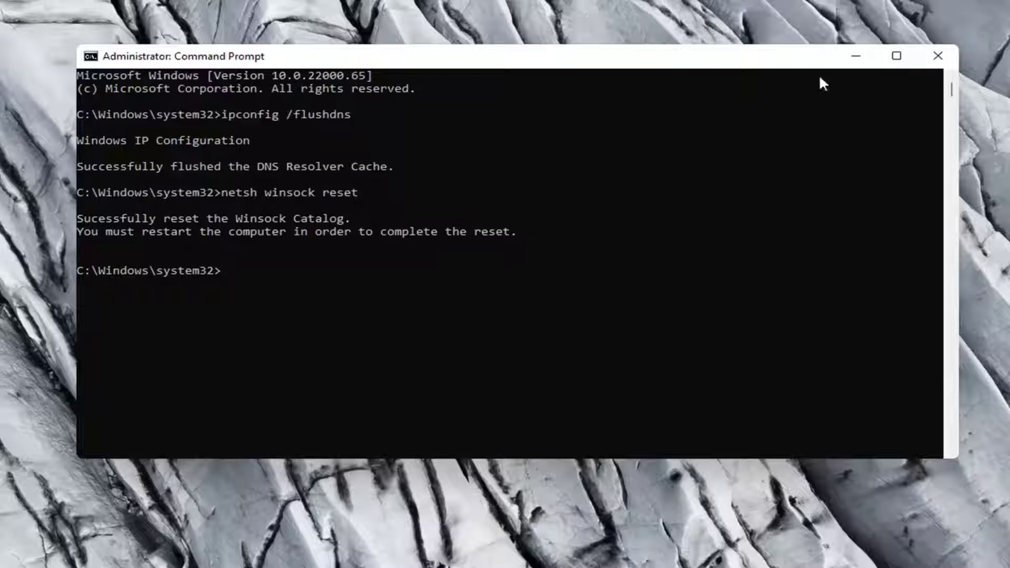
click(938, 56)
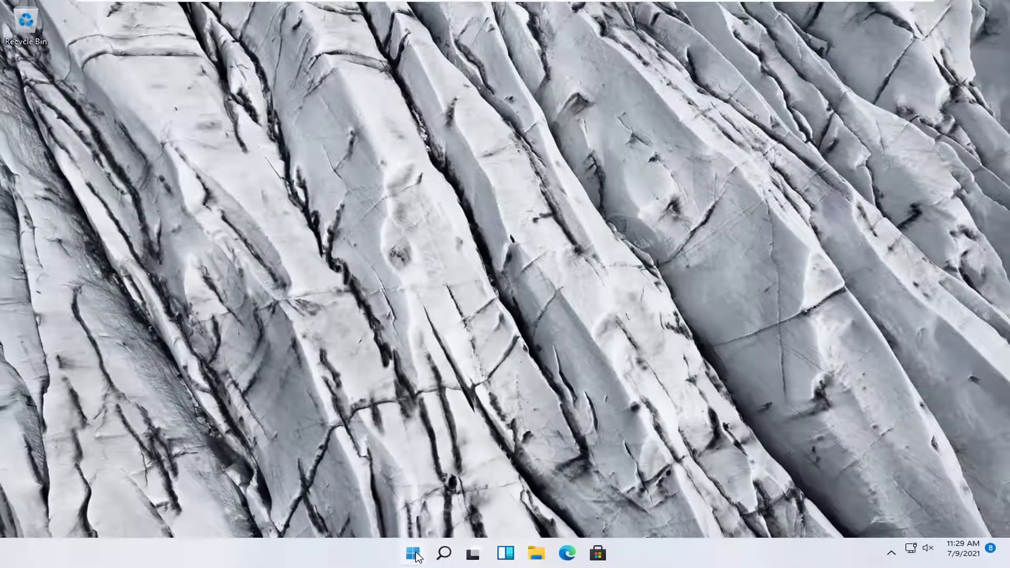
right_click(415, 554)
mouse_move(415, 506)
right_click(413, 557)
- Go to Network & internet > Advanced network settings > Network reset in Settings
click(368, 421)
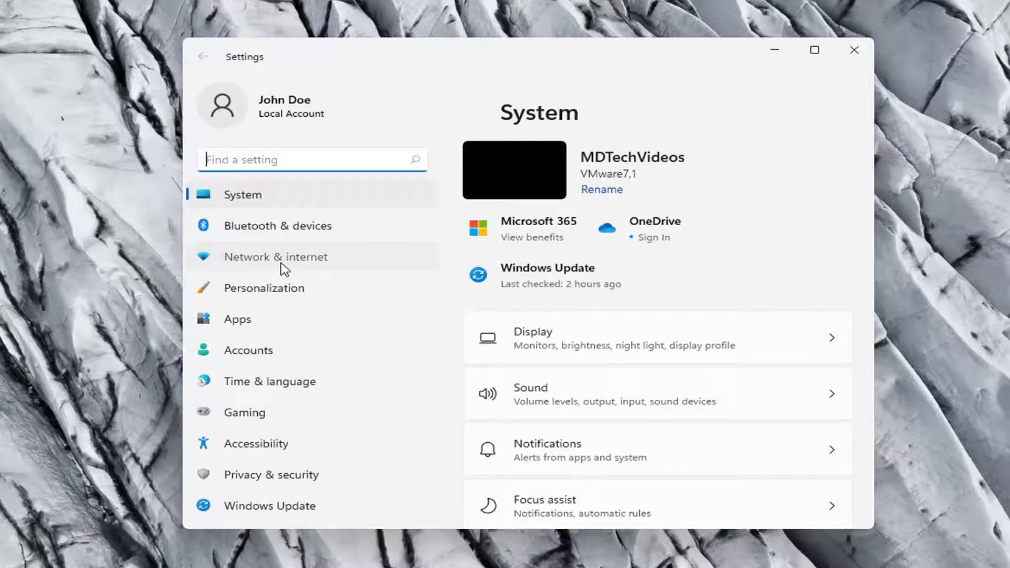
click(283, 265)
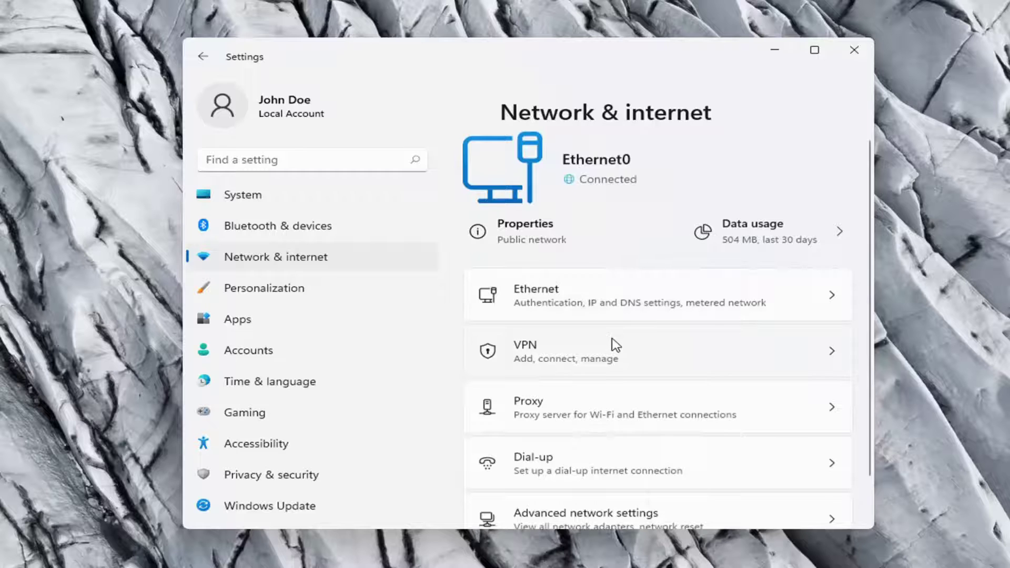
scroll(614, 345, down, 1)
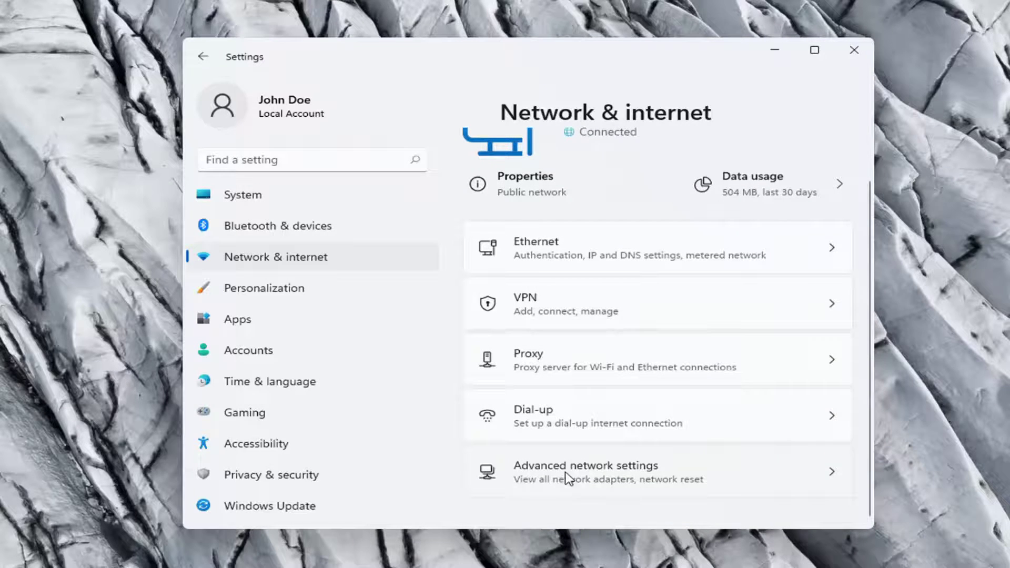
click(658, 479)
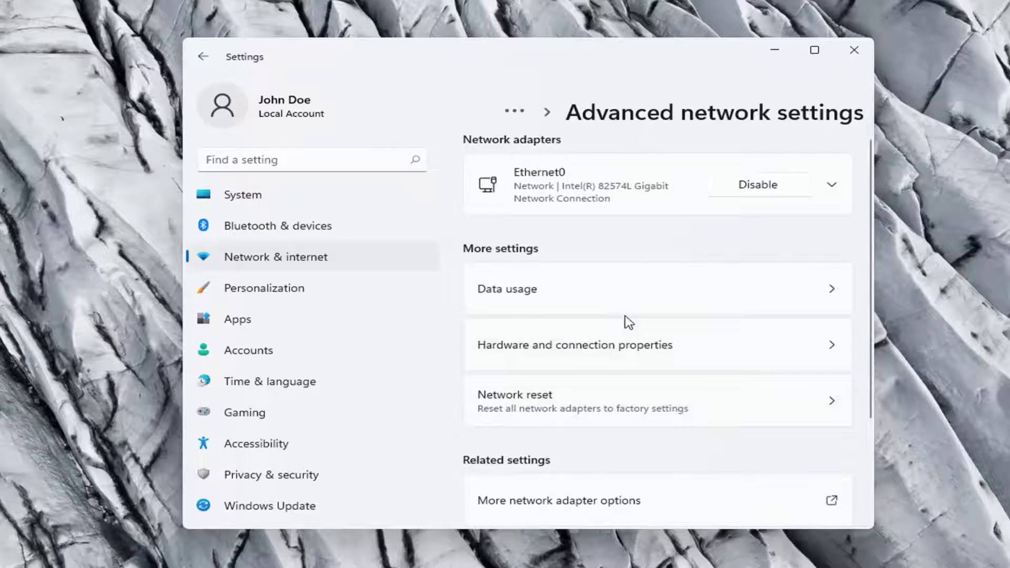
scroll(579, 315, down, 2)
scroll(526, 284, up, 1)
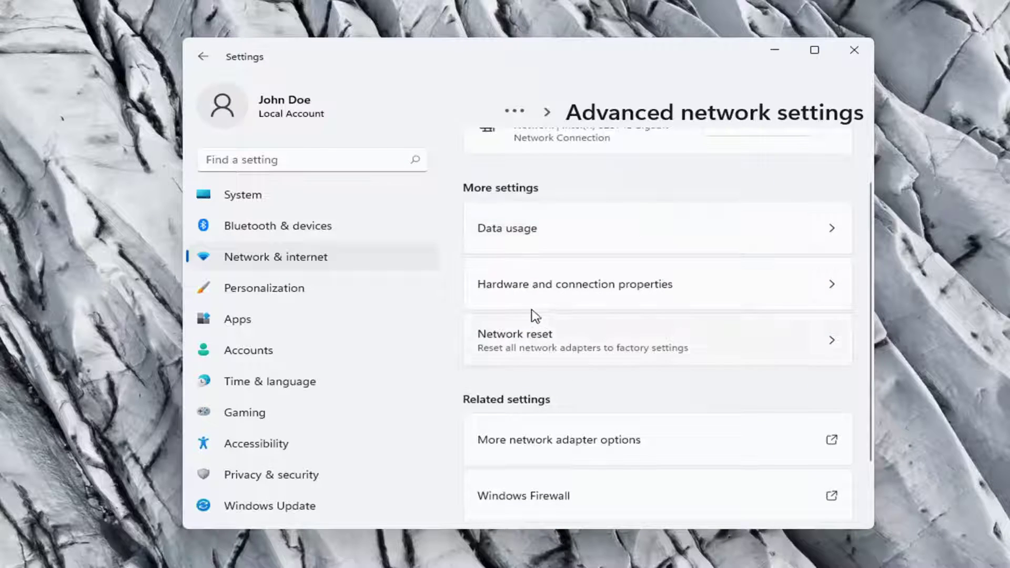
scroll(535, 316, down, 1)
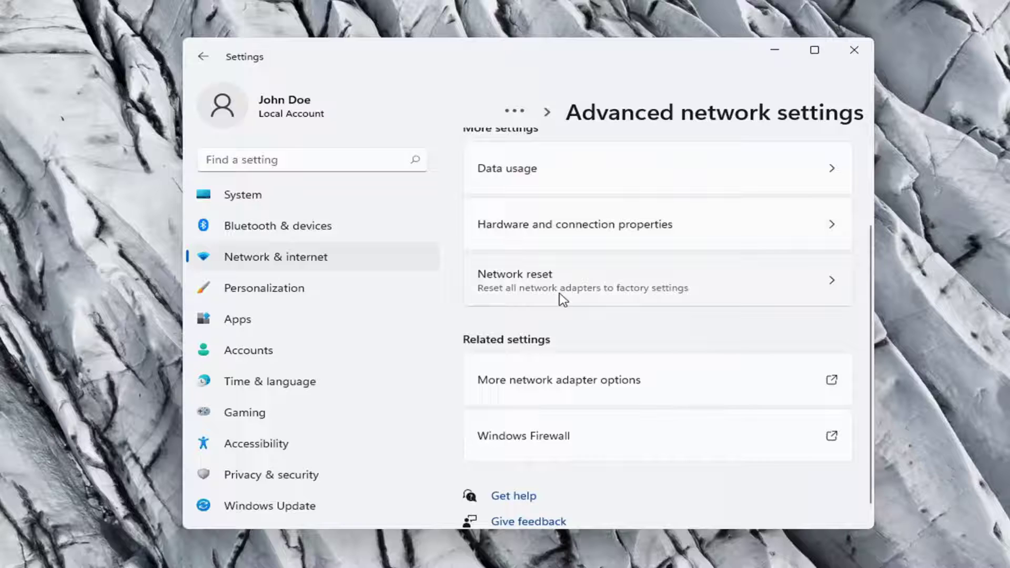
click(711, 299)
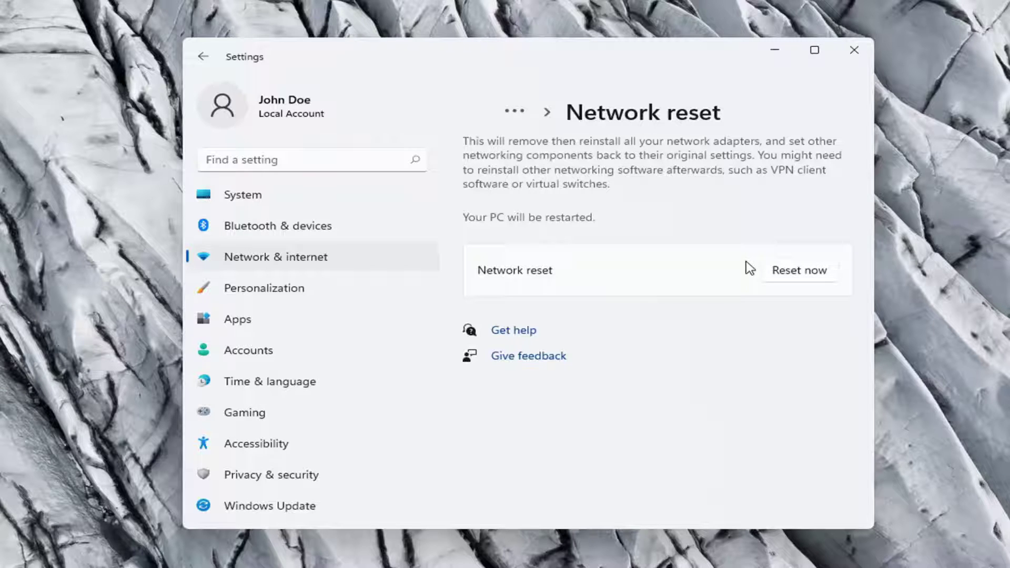
- Reset all network adapters, confirm with Yes, and dismiss the five-minute sign-out notice
click(805, 274)
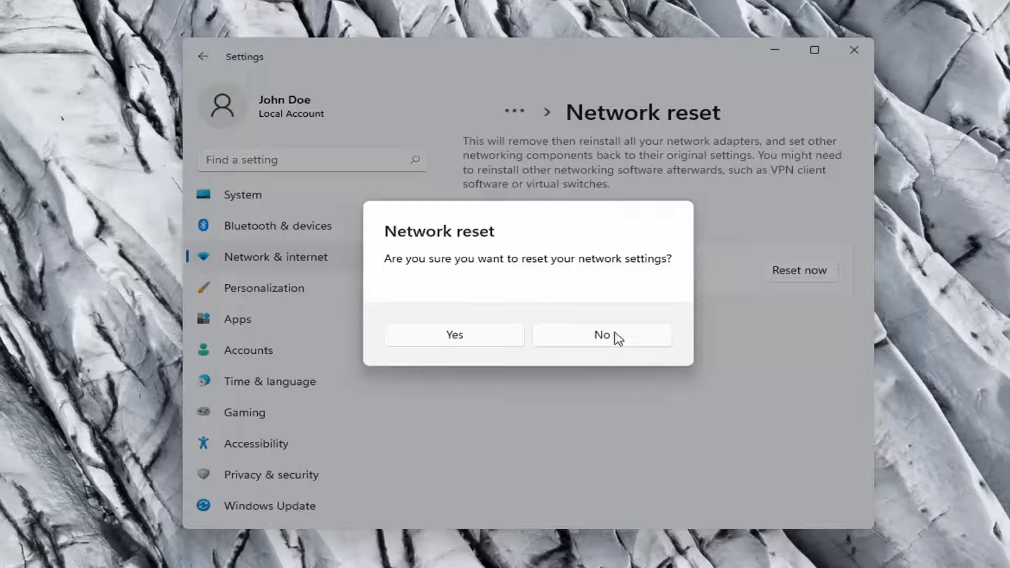
click(467, 342)
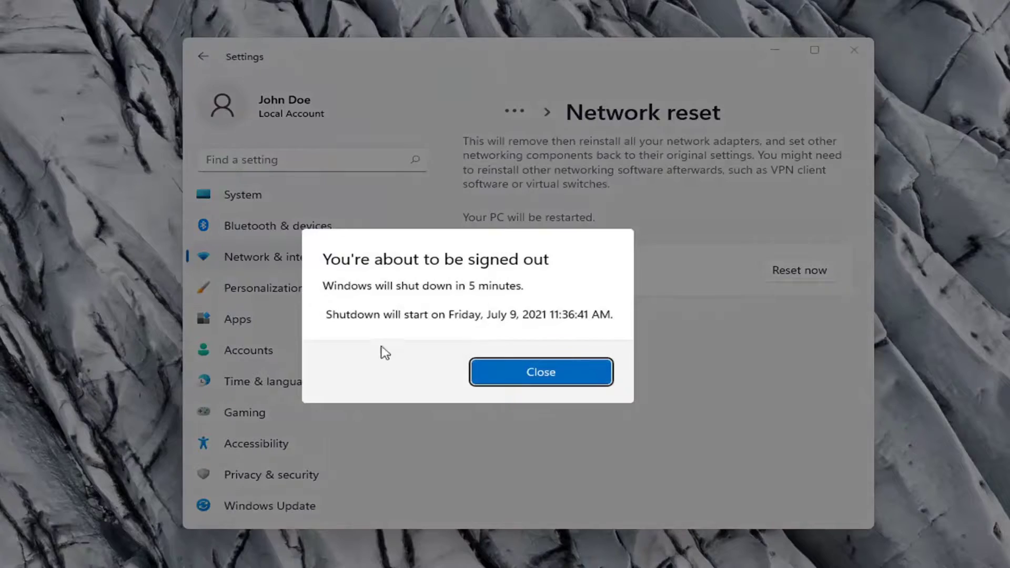
click(530, 373)
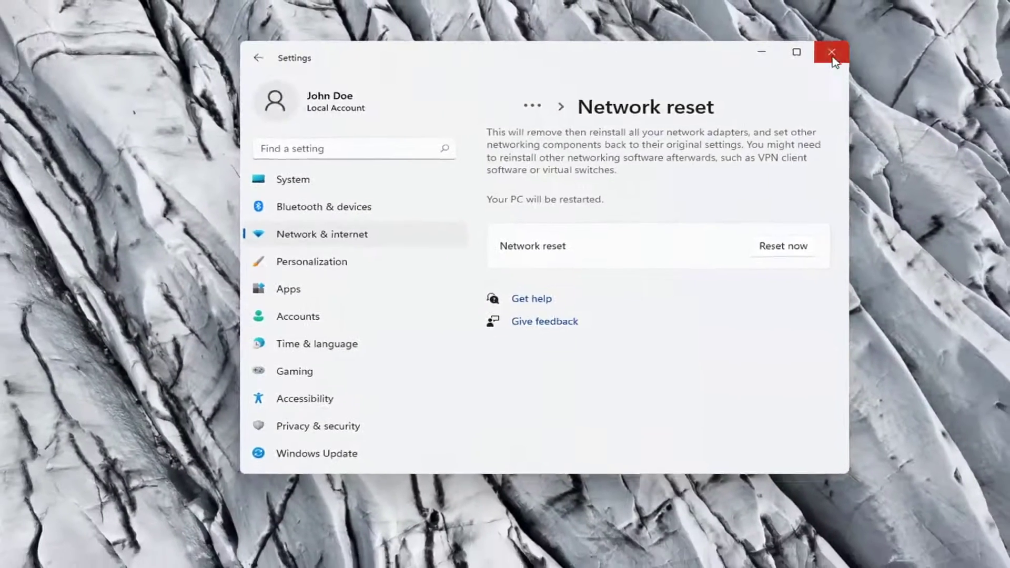
- Close Settings and bring up the Start menu's Shut down or sign out options to restart
click(833, 62)
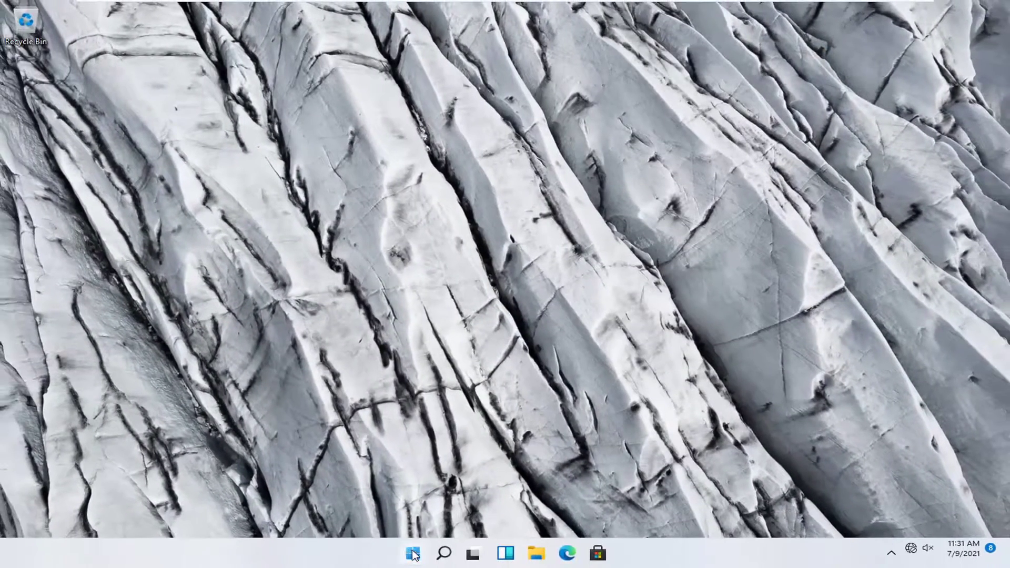
right_click(413, 552)
mouse_move(411, 506)
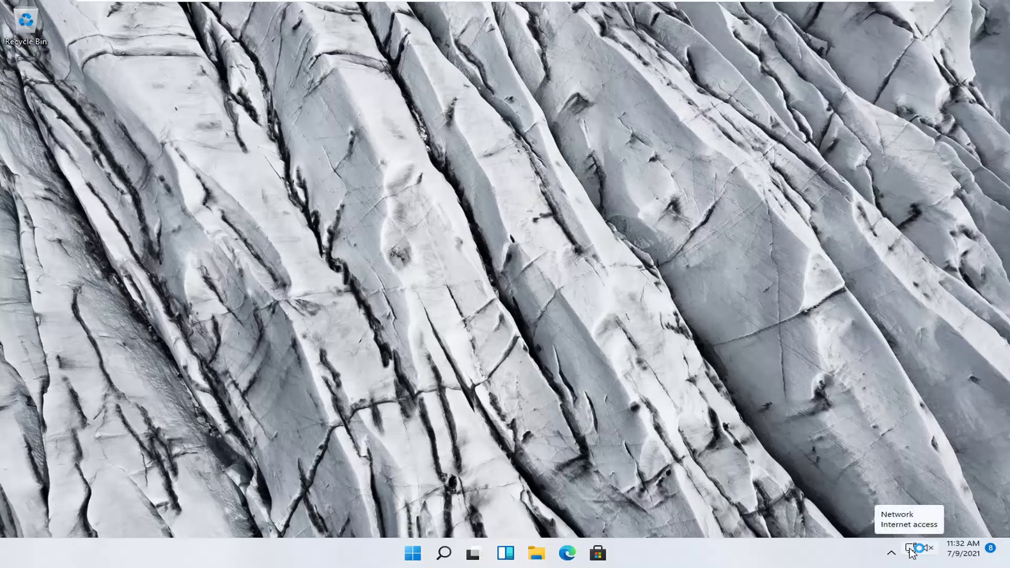
click(911, 550)
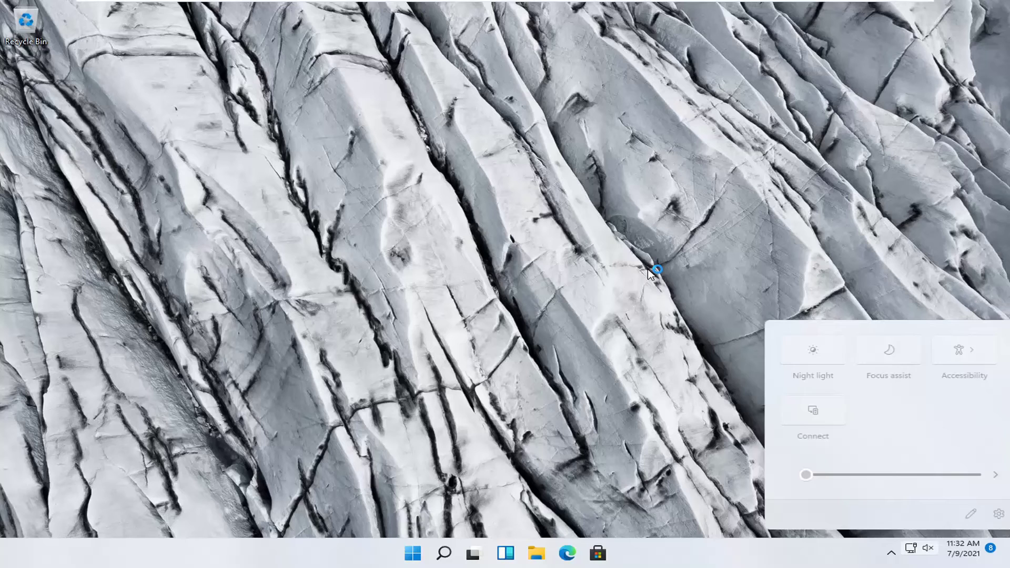
click(634, 271)
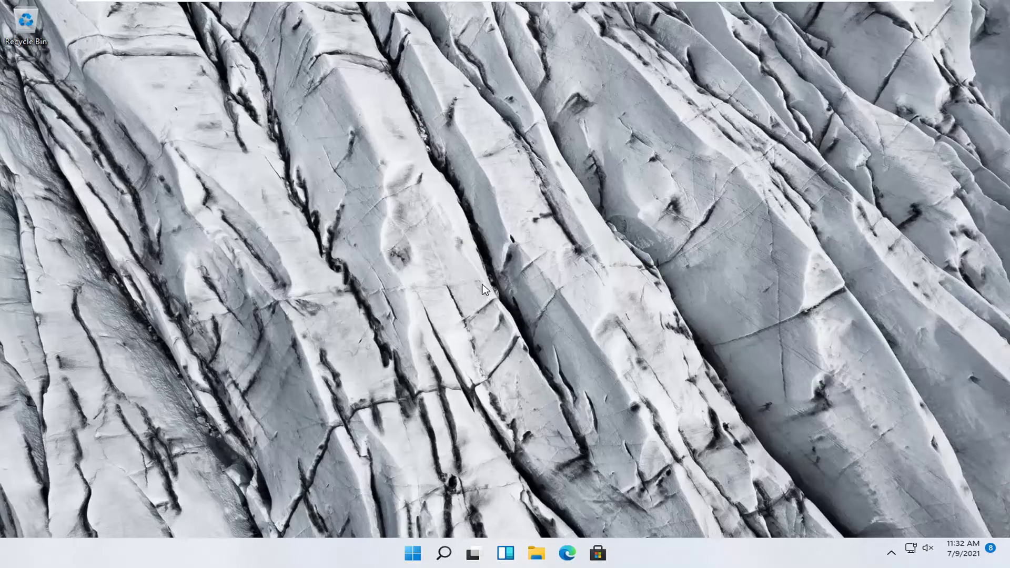